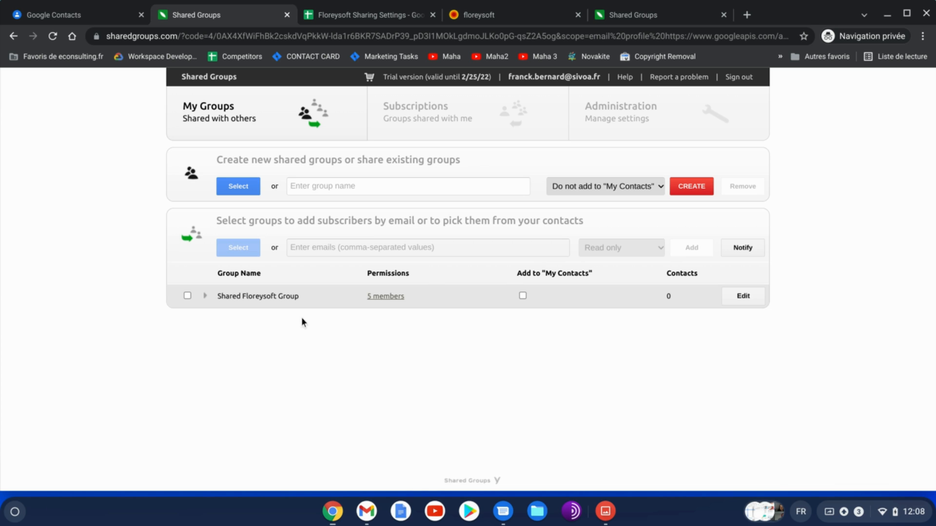
# Copy the Shared Floreysoft Group table with its expanded members into the Floreysoft Sharing Settings spreadsheet
pyautogui.click(206, 298)
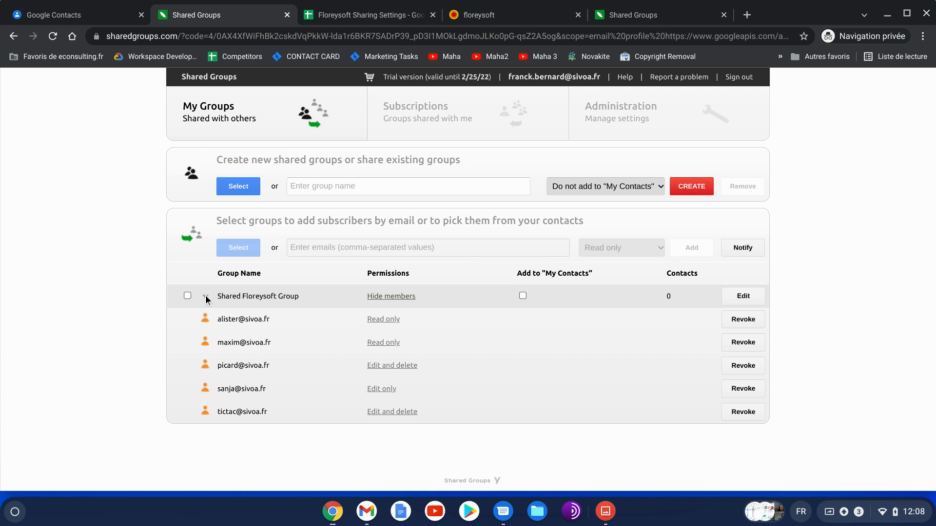
pyautogui.moveTo(649, 412); pyautogui.dragTo(215, 294)
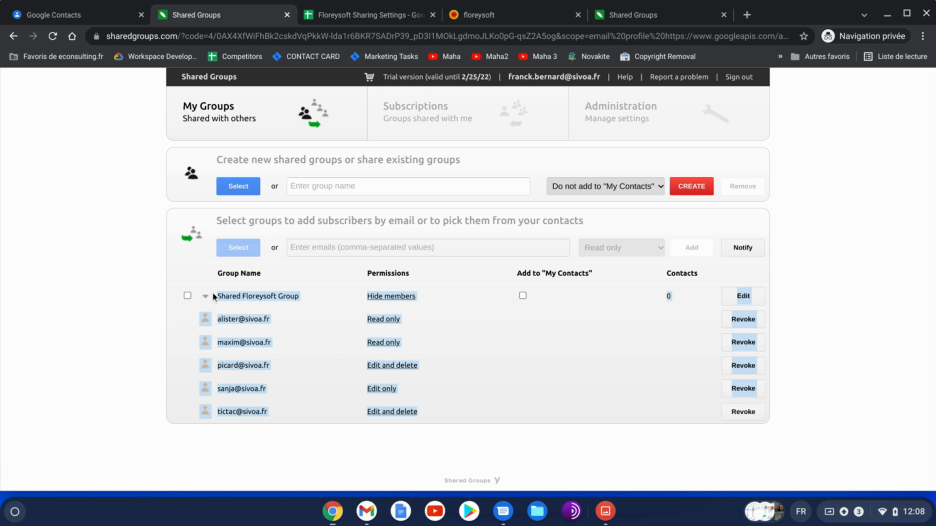
pyautogui.click(251, 295)
pyautogui.moveTo(483, 425); pyautogui.dragTo(182, 270)
pyautogui.hotkey('ctrl', 'c')
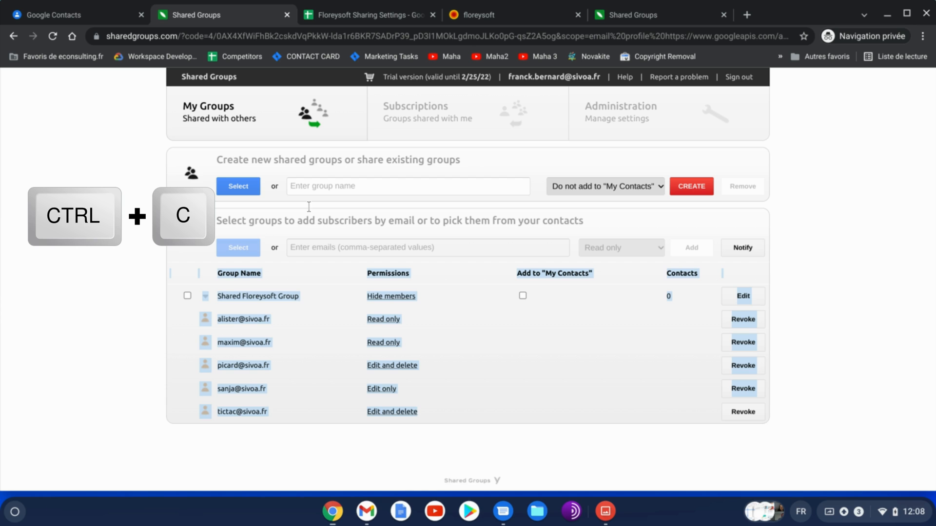
pyautogui.click(399, 18)
pyautogui.hotkey('ctrl', 'v')
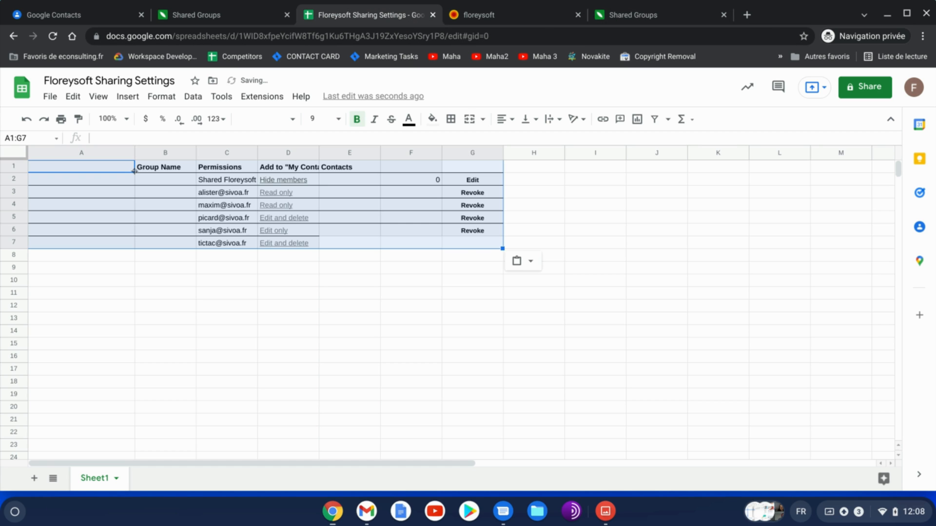
pyautogui.click(162, 257)
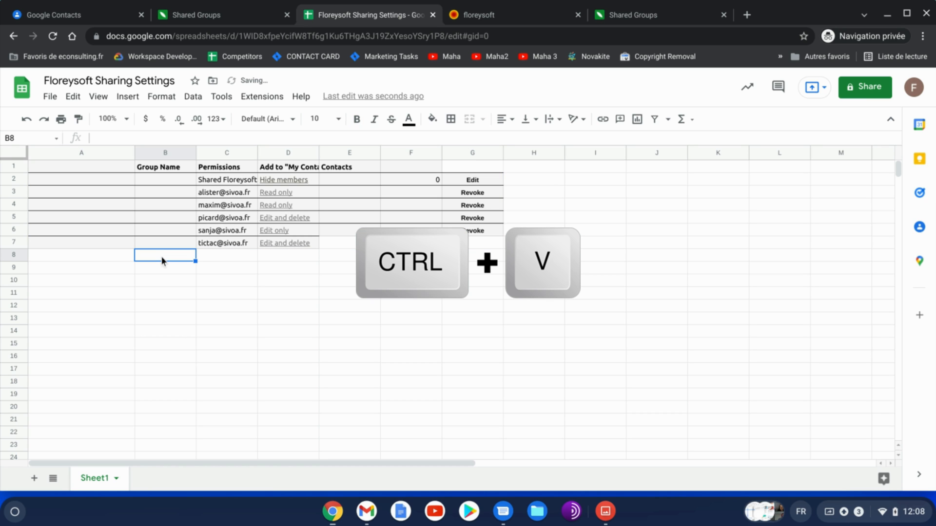
pyautogui.click(225, 180)
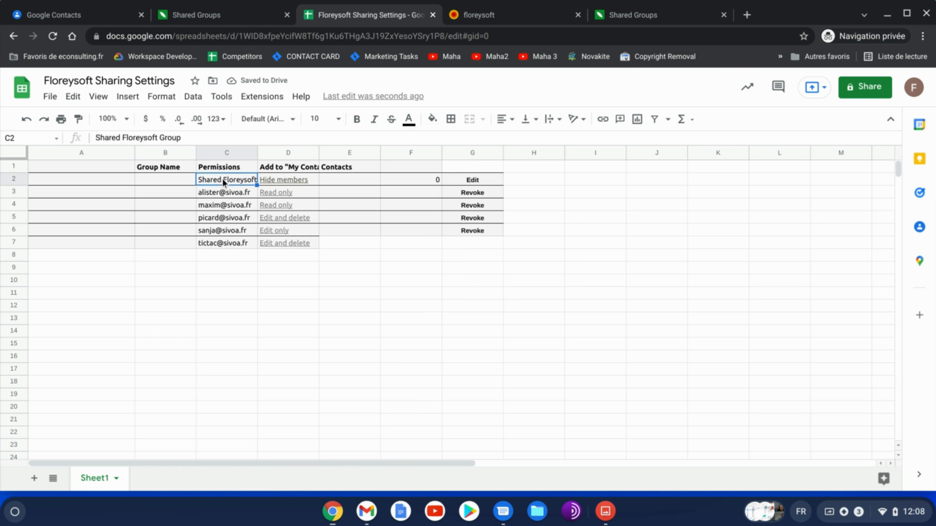
# Enable Add to "My Contacts" for the Shared Floreysoft Group in Shared Groups
pyautogui.click(205, 15)
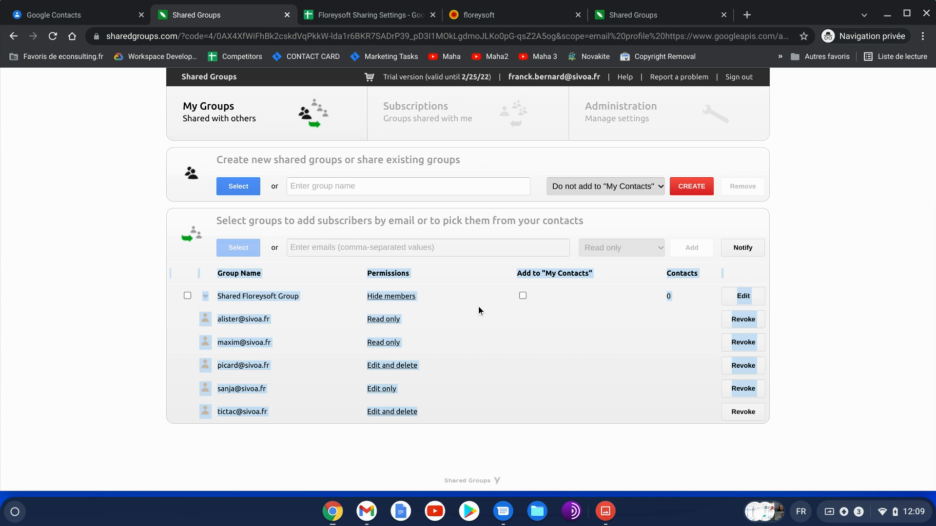
pyautogui.click(524, 297)
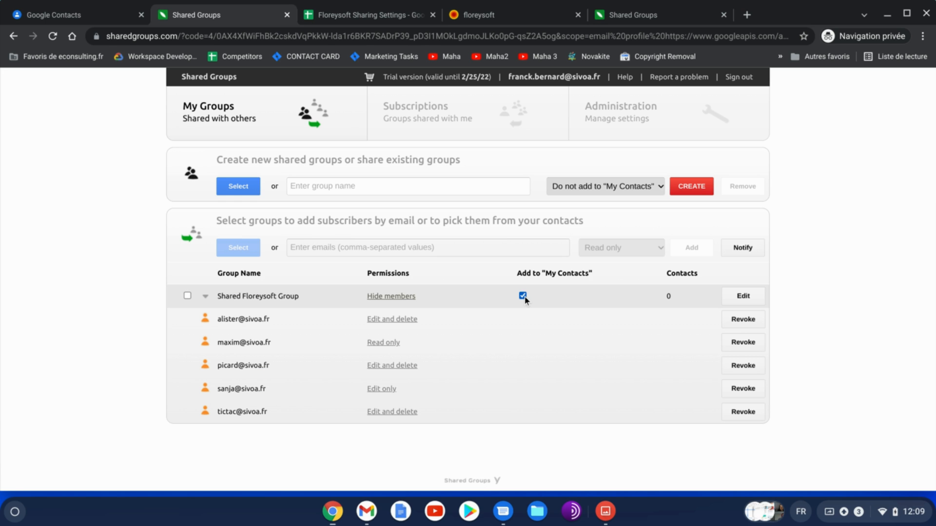
# Enter x in the group's Add to "My Contacts" cell in the spreadsheet
pyautogui.click(355, 19)
pyautogui.press('Right')
pyautogui.write('x')
pyautogui.press('Return')
pyautogui.press('Up')
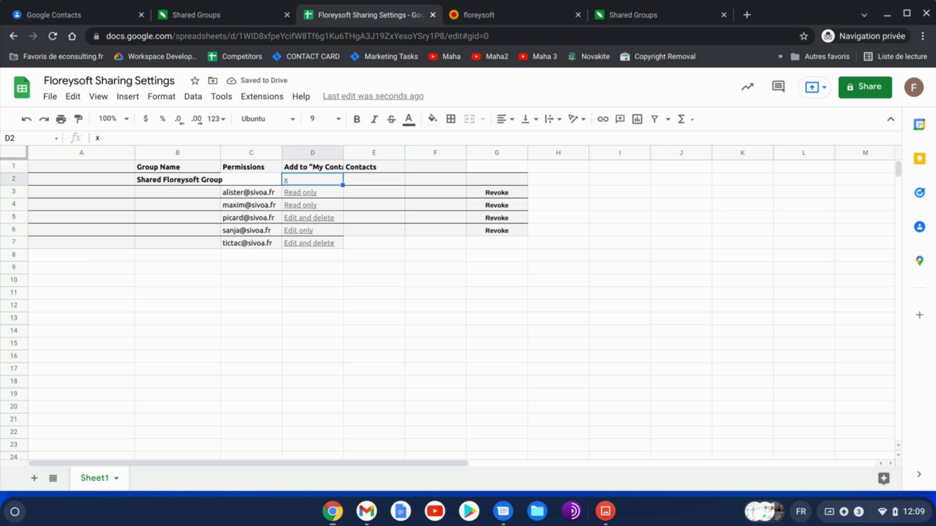
# Delete columns E to G of the spreadsheet
pyautogui.click(380, 153)
pyautogui.keyDown('shift'); pyautogui.click(512, 154); pyautogui.keyUp('shift')
pyautogui.rightClick(510, 154)
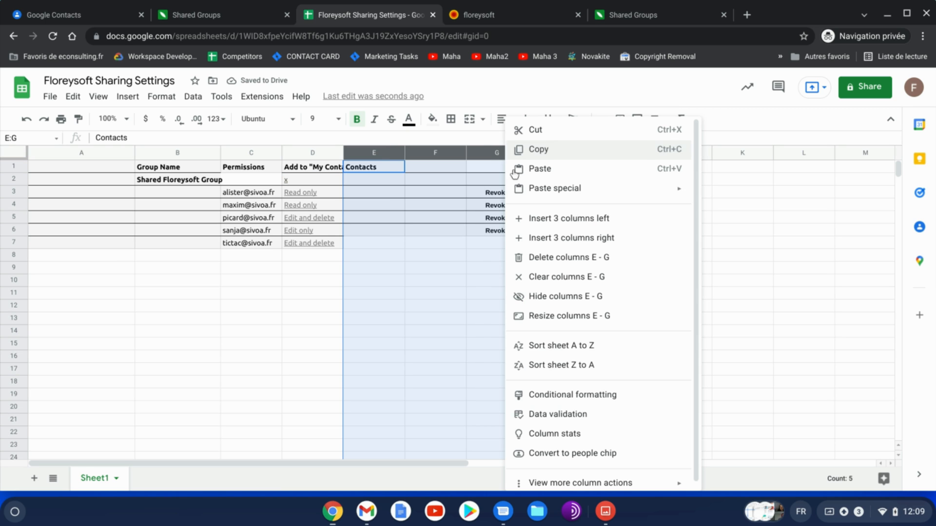
pyautogui.click(540, 257)
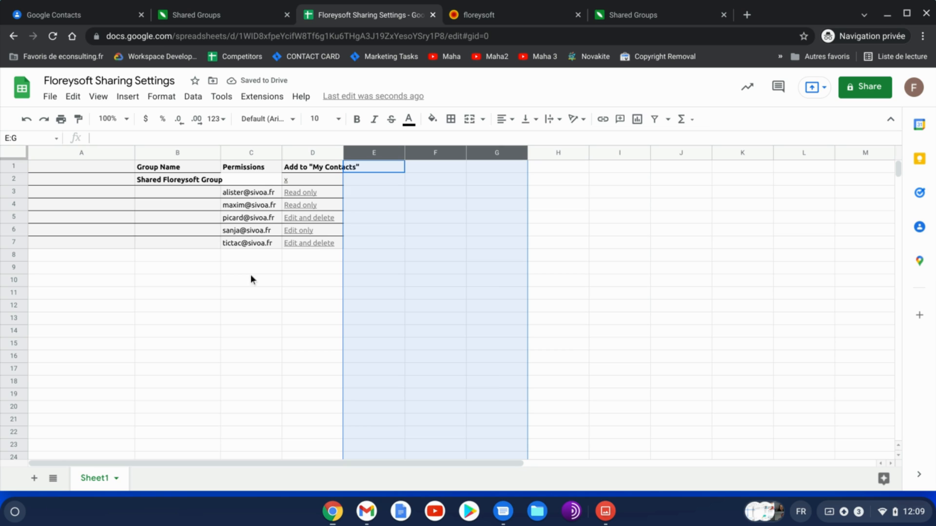
pyautogui.click(212, 295)
pyautogui.press('Up')
pyautogui.press('Up')
pyautogui.press('Up')
pyautogui.press('Left')
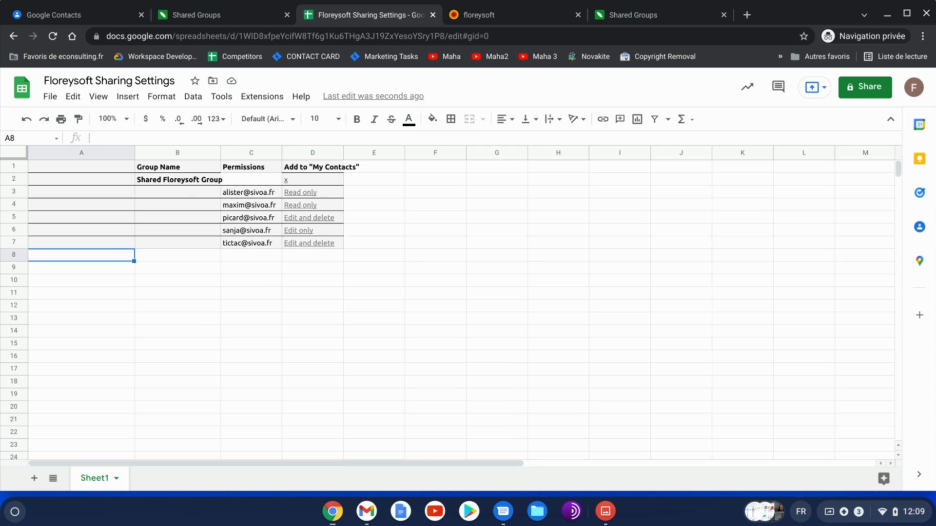
pyautogui.press('Right')
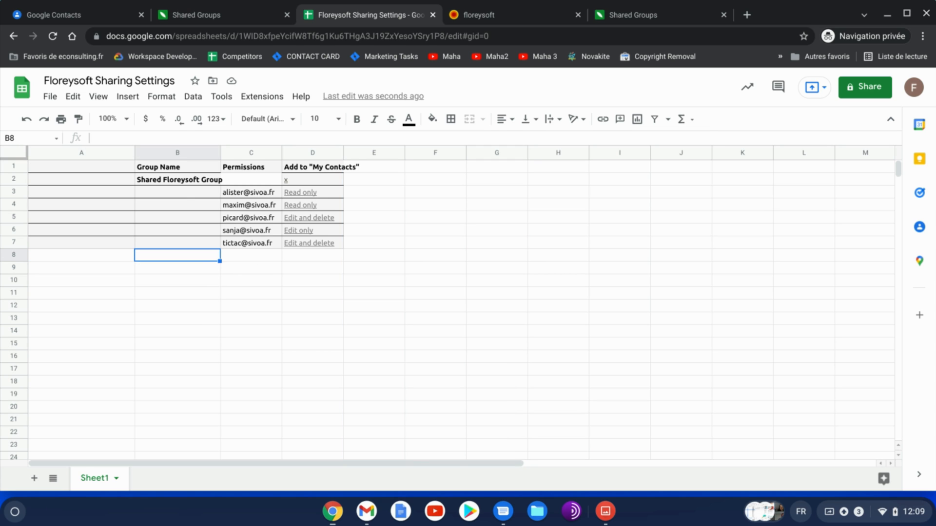
# Revoke all five members from the Shared Floreysoft Group in Shared Groups
pyautogui.click(229, 14)
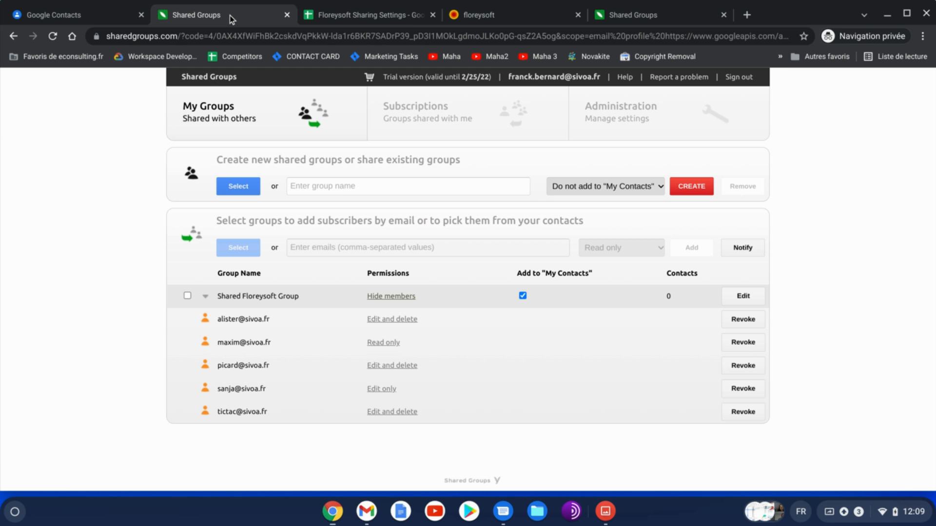
pyautogui.click(755, 322)
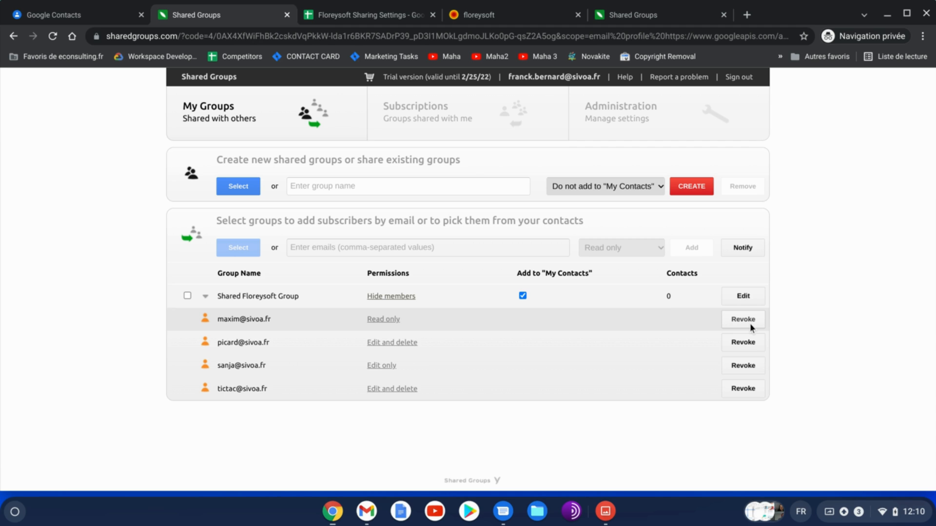
pyautogui.click(749, 324)
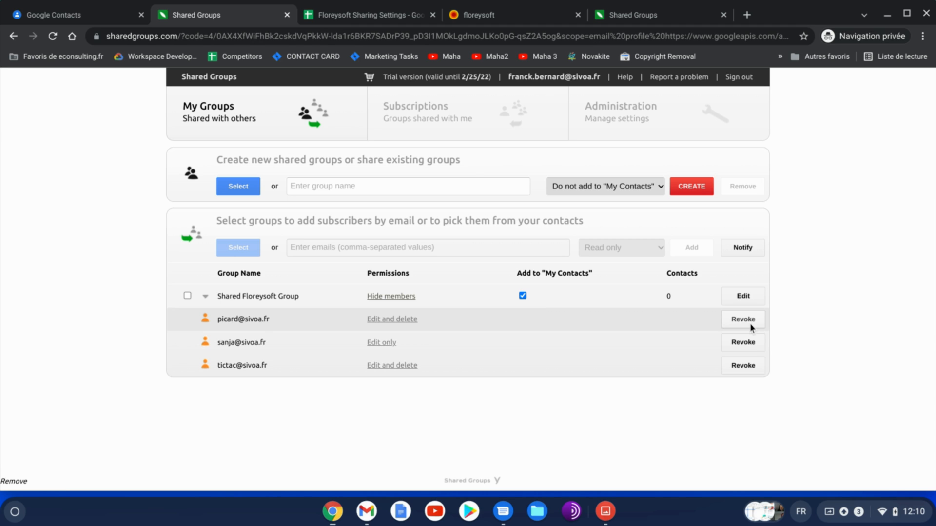
pyautogui.click(750, 323)
pyautogui.click(750, 323)
pyautogui.click(750, 323)
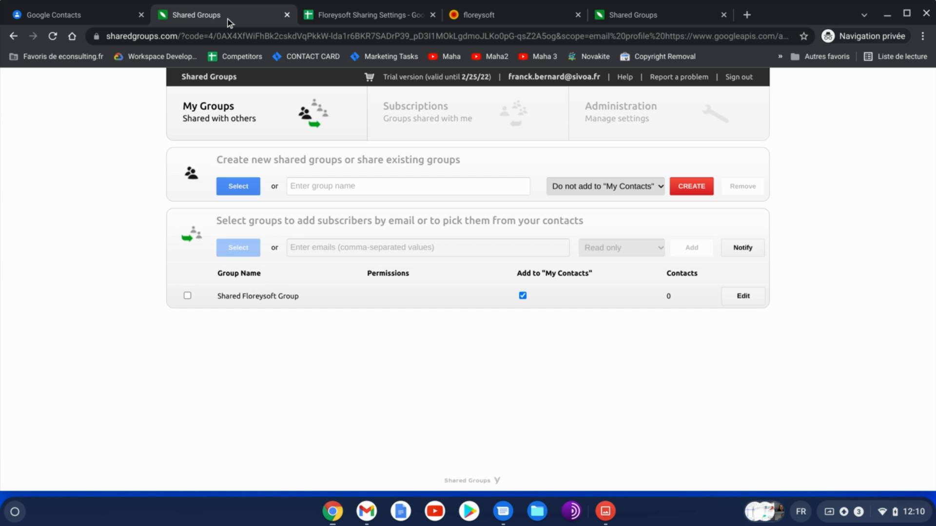
# View the Shared Floreysoft Group label's contacts in Google Contacts
pyautogui.click(77, 14)
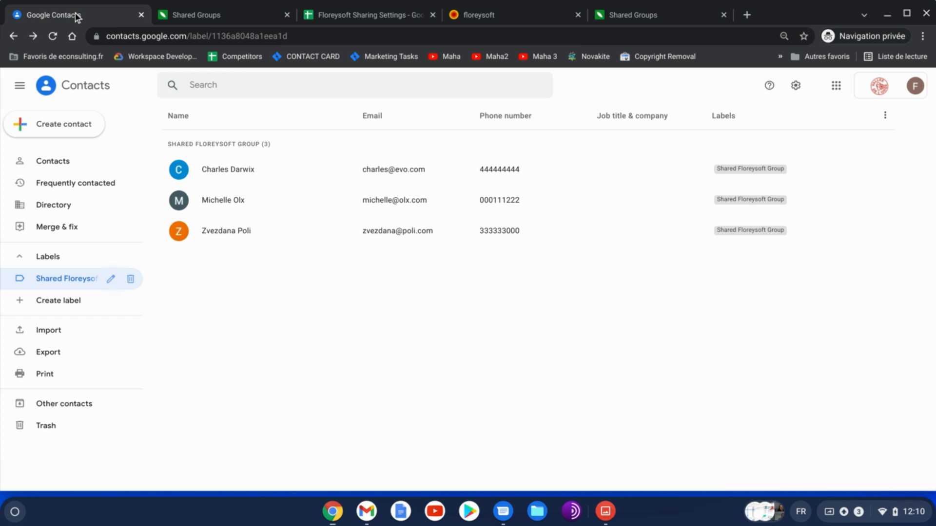
pyautogui.click(53, 281)
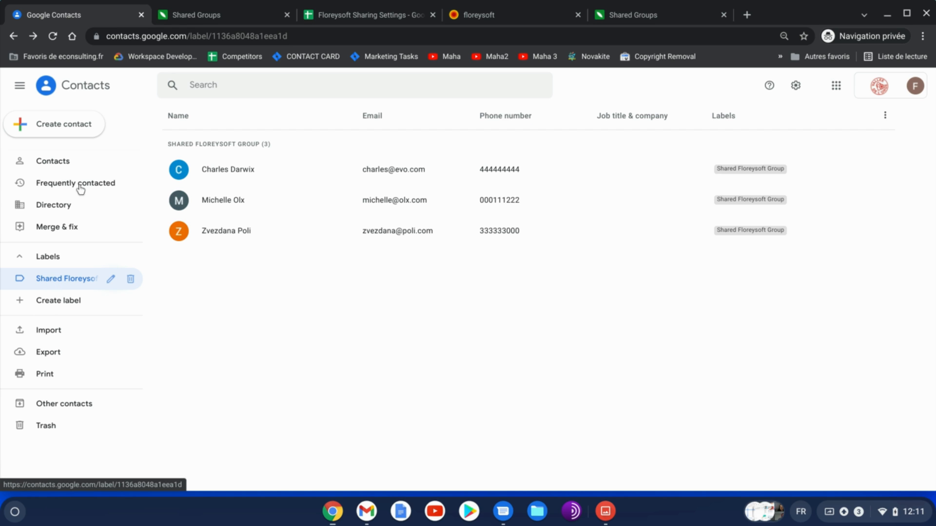
# Open the Shared Contacts for Gmail site and sign in with Google
pyautogui.click(229, 15)
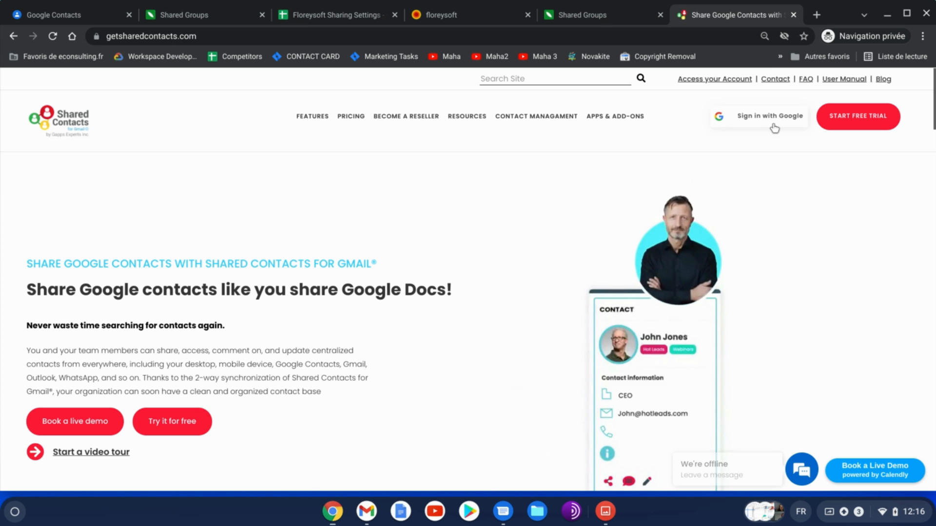
pyautogui.click(768, 121)
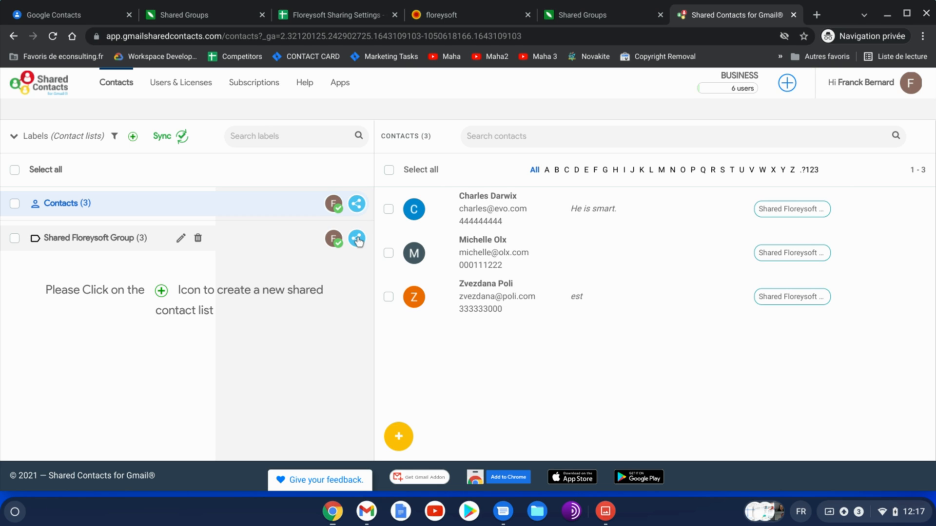
# Insert a new column to the right of the Permissions column in the spreadsheet
pyautogui.click(324, 12)
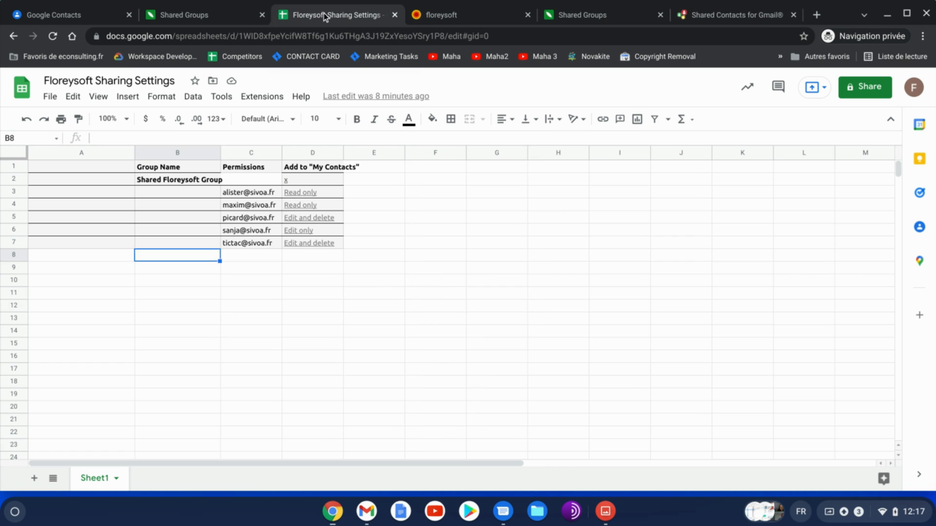
pyautogui.click(256, 153)
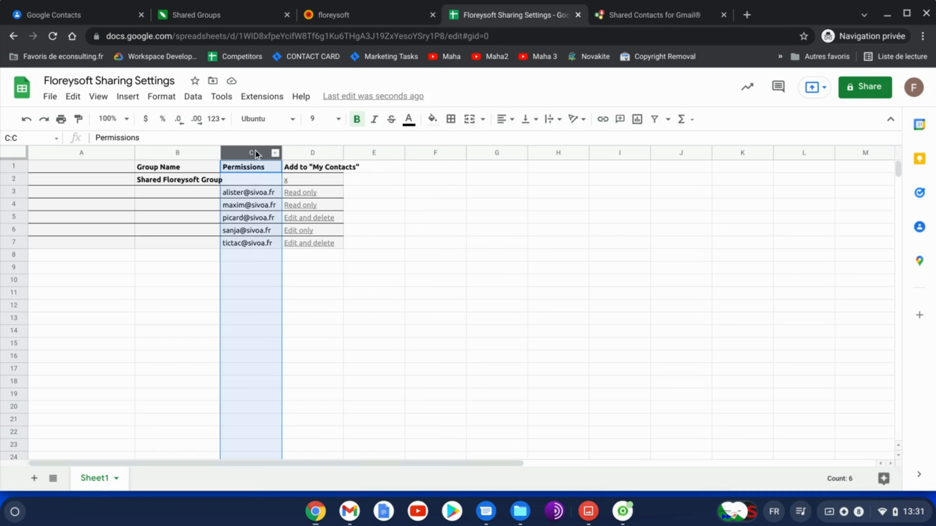
pyautogui.rightClick(255, 152)
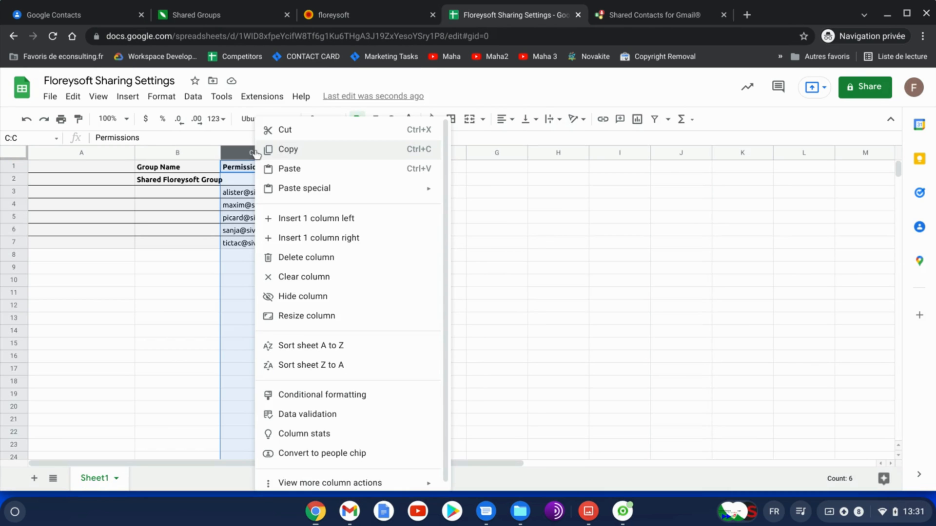
pyautogui.click(329, 237)
# Enter a comma in D3 and fill it down to D6 beside the member addresses
pyautogui.click(292, 194)
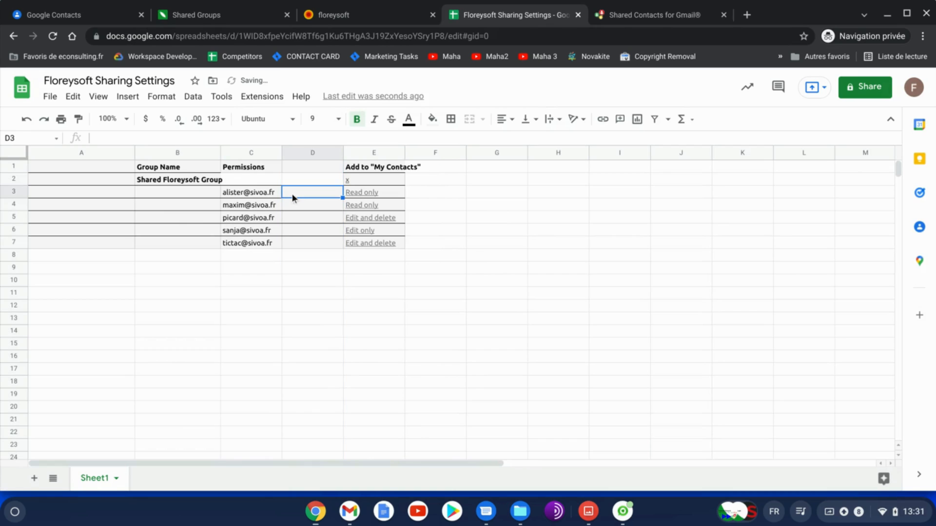
pyautogui.write(',')
pyautogui.moveTo(343, 198); pyautogui.dragTo(342, 230)
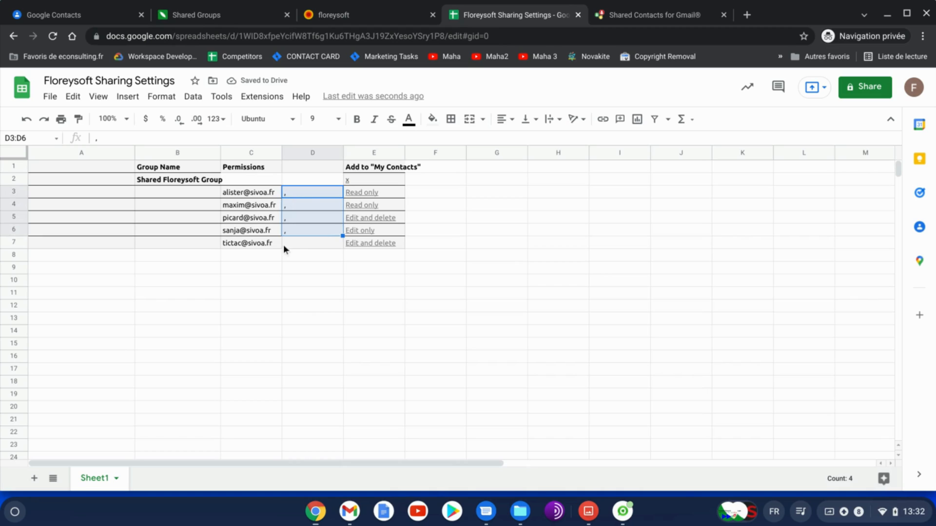
# Copy the member addresses with their commas from C3 to D7
pyautogui.click(255, 255)
pyautogui.moveTo(253, 195); pyautogui.dragTo(288, 242)
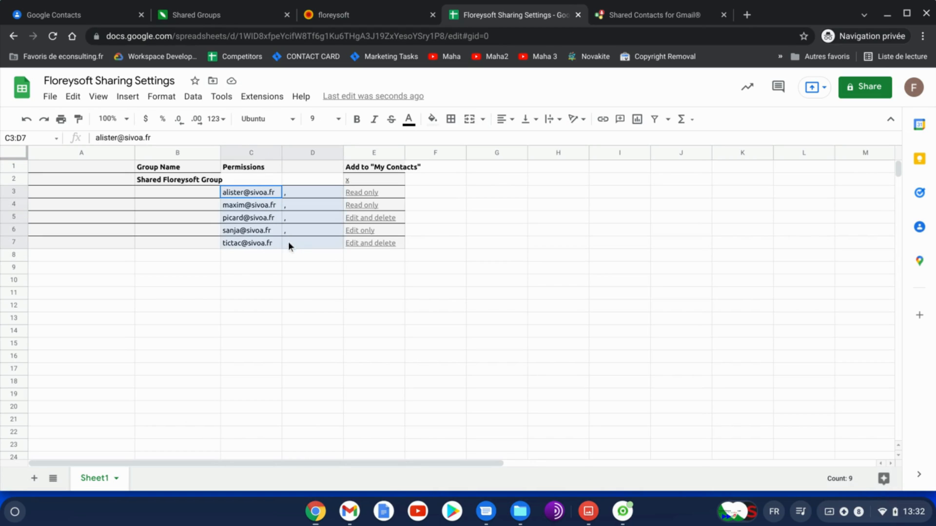
pyautogui.rightClick(266, 207)
pyautogui.click(297, 186)
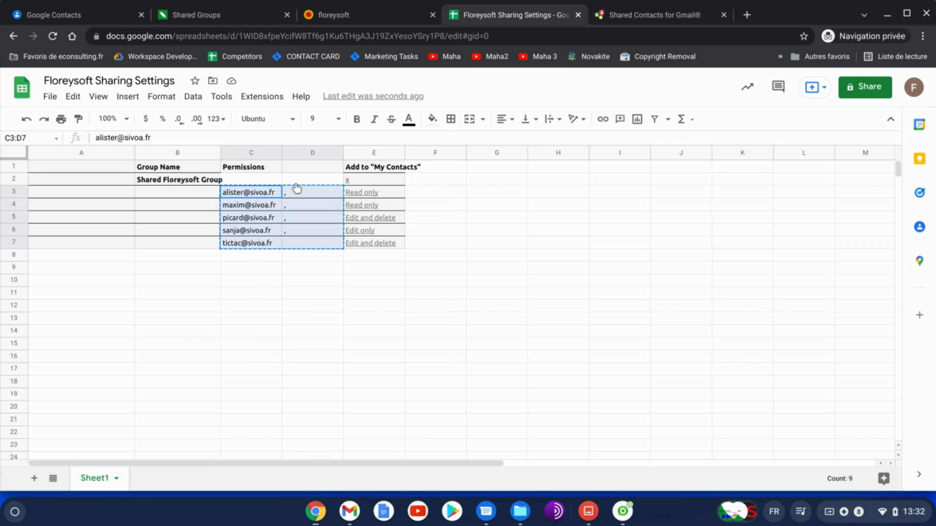
# Open sharing for the Shared Floreysoft Group label and paste the copied addresses into the people field
pyautogui.click(618, 21)
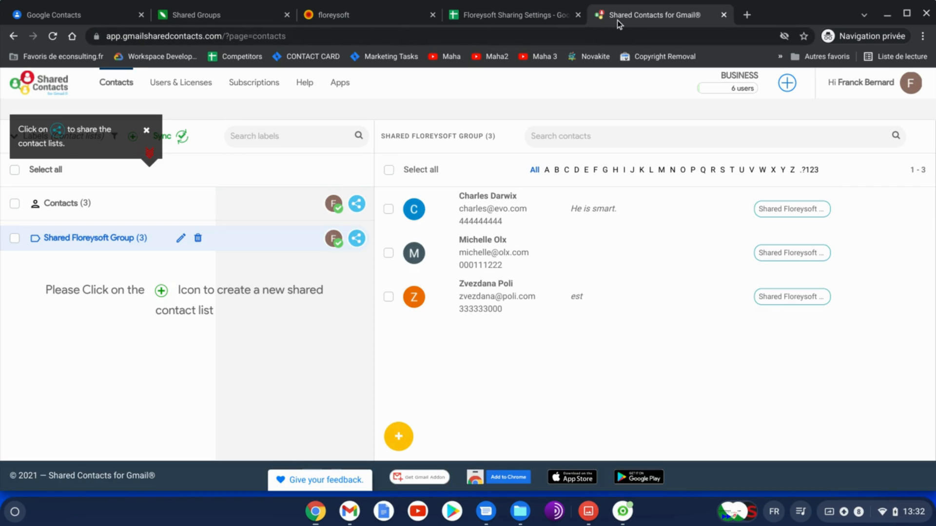
pyautogui.click(361, 244)
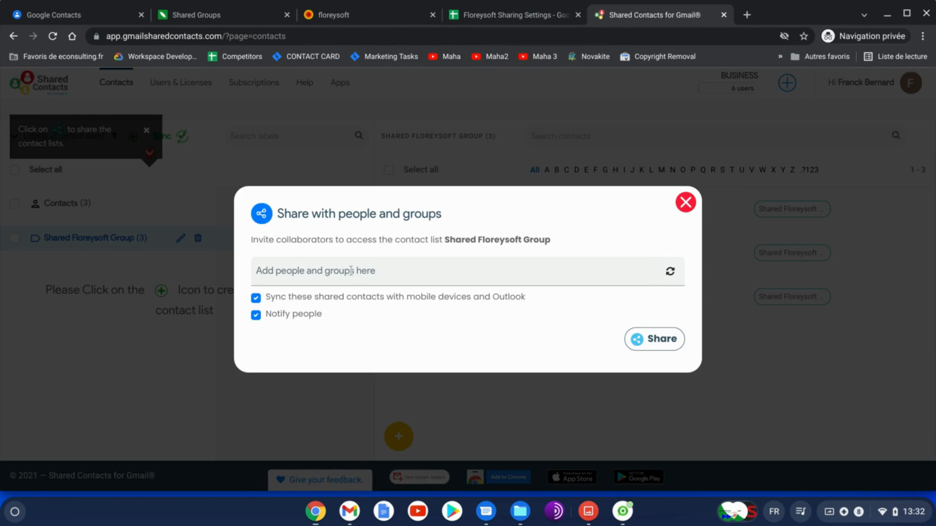
pyautogui.rightClick(350, 271)
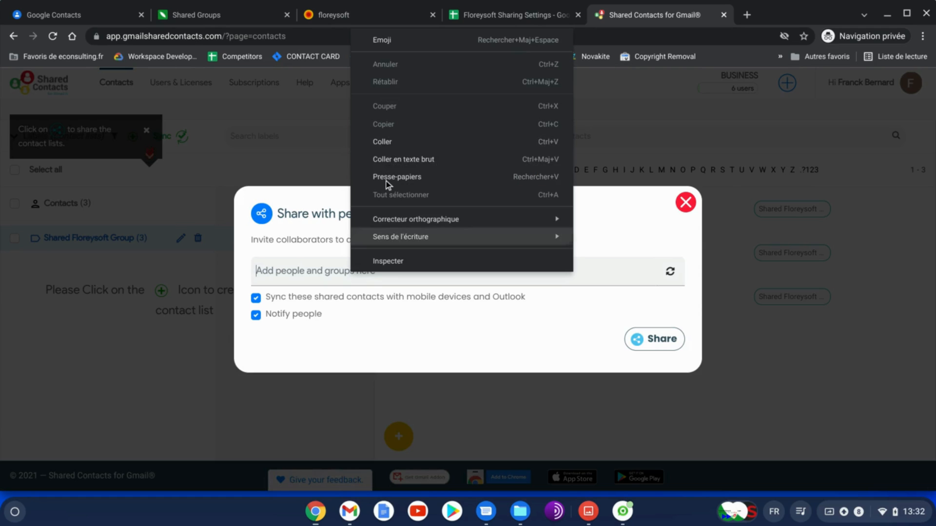
pyautogui.click(387, 146)
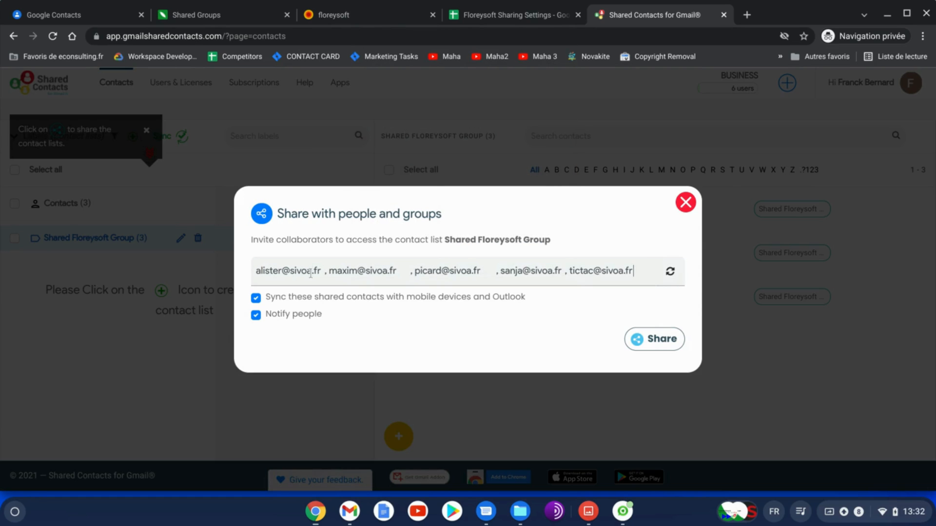
# Remove the spaces between the pasted addresses to make one comma-separated list and confirm the entries
pyautogui.press('BackSpace')
pyautogui.press('BackSpace')
pyautogui.press('Right')
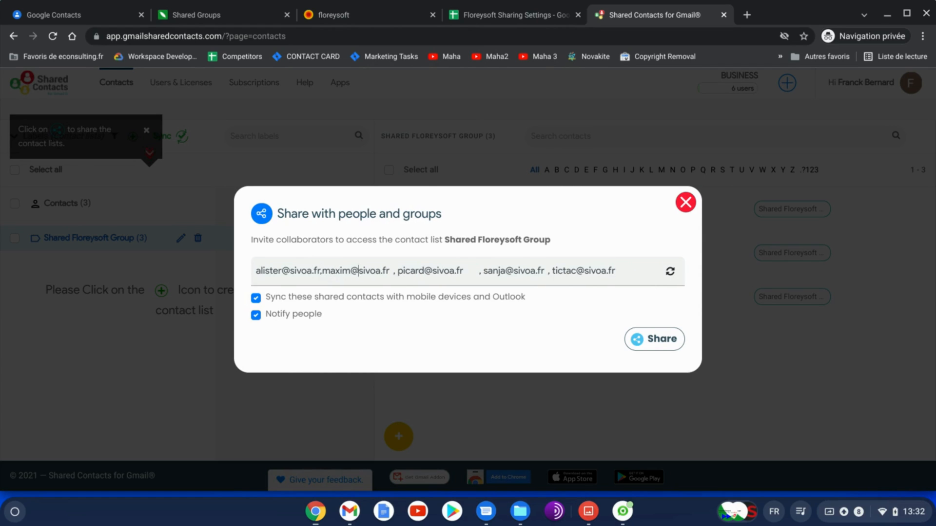
pyautogui.press('Right')
pyautogui.press('Right')
pyautogui.press('Right')
pyautogui.press('BackSpace')
pyautogui.press('Right')
pyautogui.press('Right')
pyautogui.press('BackSpace')
pyautogui.press('Right')
pyautogui.press('BackSpace')
pyautogui.press('BackSpace')
pyautogui.press('Right')
pyautogui.press('Right')
pyautogui.press('Right')
pyautogui.press('Right')
pyautogui.press('Right')
pyautogui.press('Right')
pyautogui.press('Right')
pyautogui.press('Right')
pyautogui.press('Right')
pyautogui.press('Right')
pyautogui.press('Right')
pyautogui.press('Right')
pyautogui.press('Right')
pyautogui.press('Right')
pyautogui.press('Right')
pyautogui.press('BackSpace')
pyautogui.press('Right')
pyautogui.press('Right')
pyautogui.press('BackSpace')
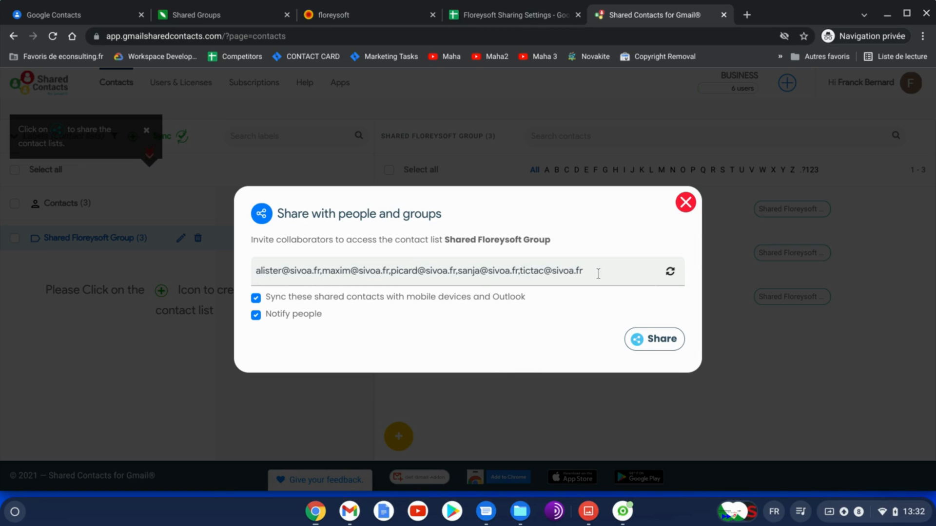
pyautogui.press('Return')
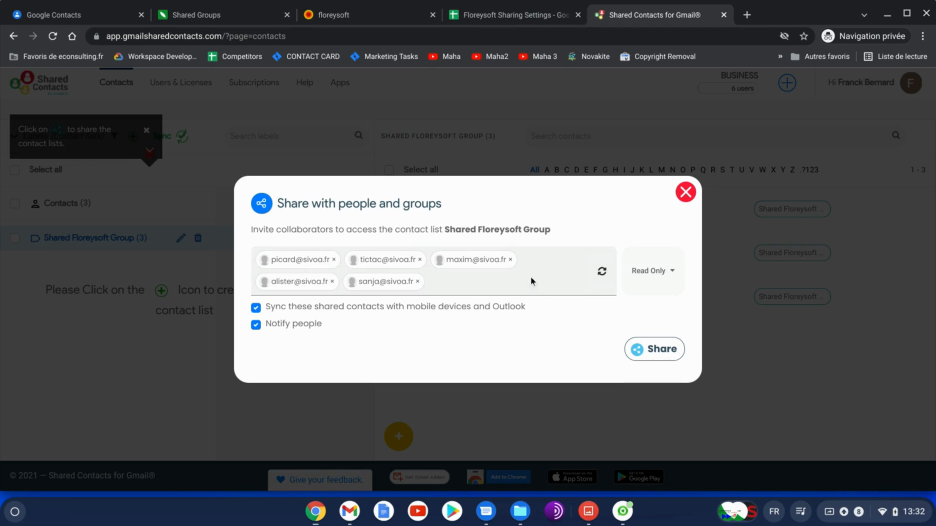
# Share the Shared Floreysoft Group contact list with the five members
pyautogui.click(658, 354)
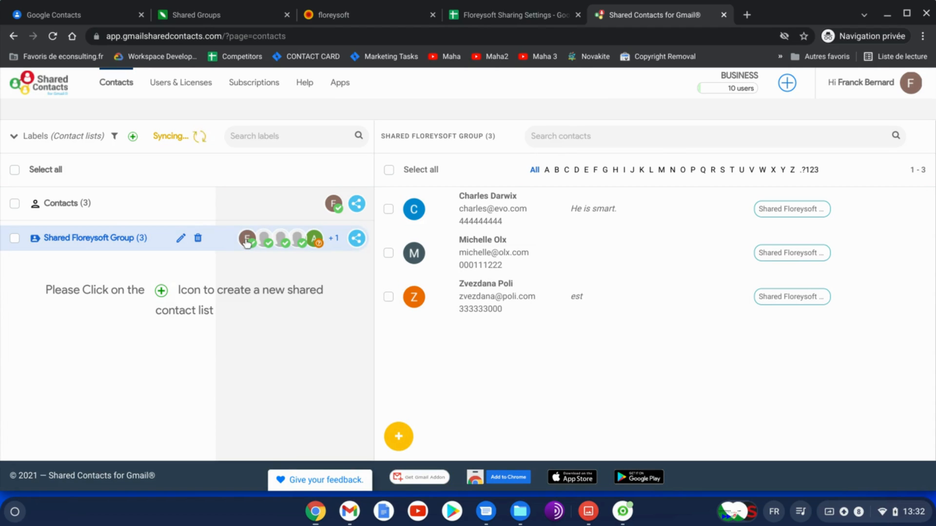
pyautogui.click(276, 246)
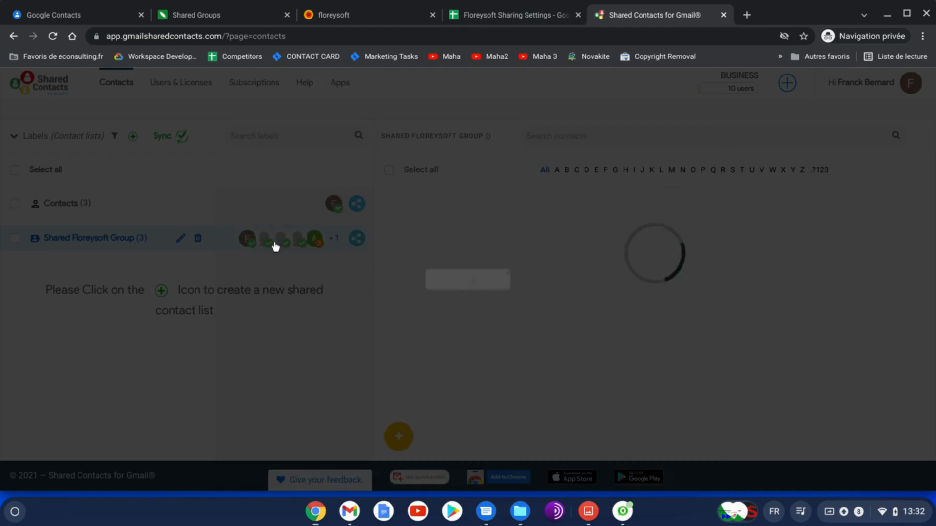
# Compare the collaborator list in the sharing dialog with the permissions recorded in the spreadsheet's column E
pyautogui.scroll(-3, 425, 311)
pyautogui.scroll(3, 426, 311)
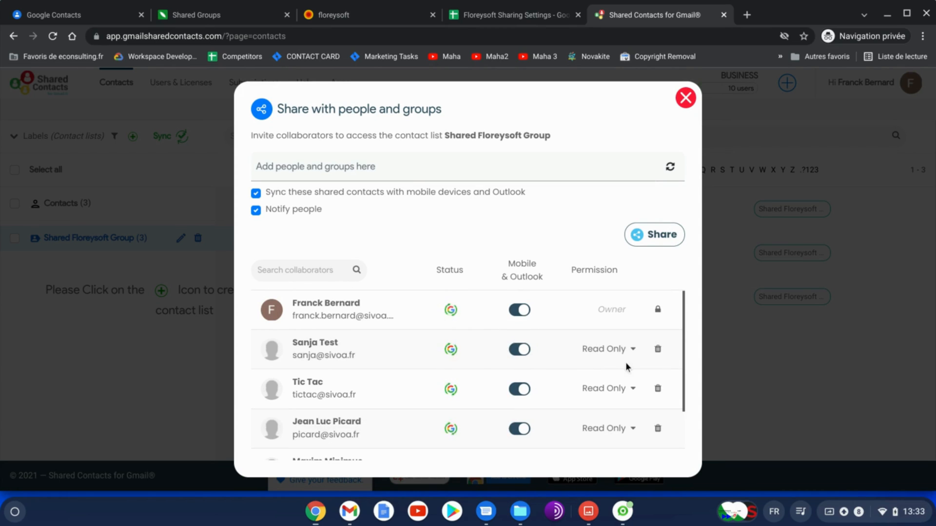
pyautogui.scroll(-1, 626, 366)
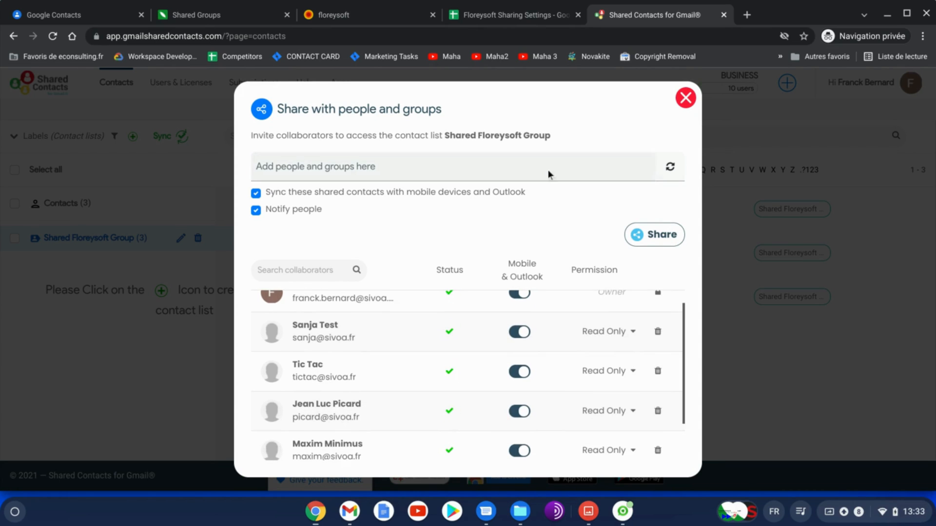
pyautogui.click(490, 16)
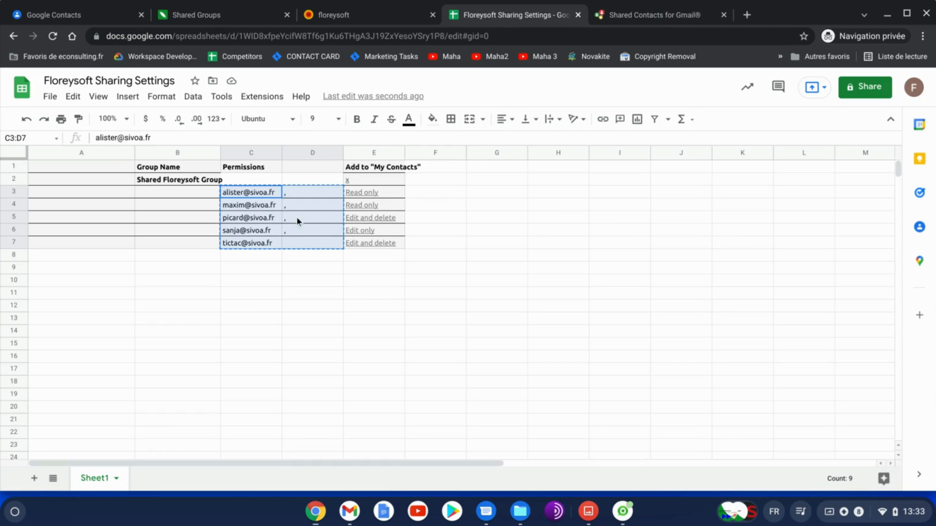
pyautogui.click(269, 205)
pyautogui.press('Up')
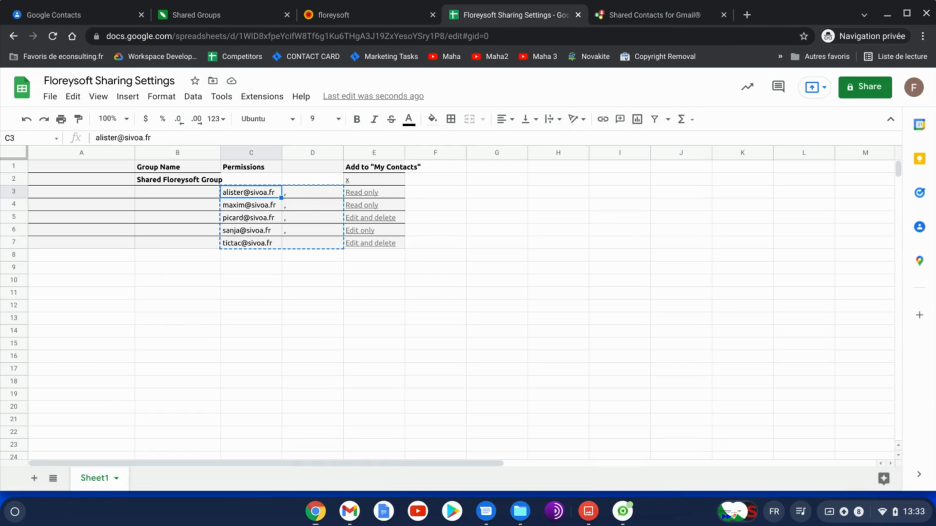
pyautogui.press('Right')
pyautogui.press('Right')
pyautogui.press('Left')
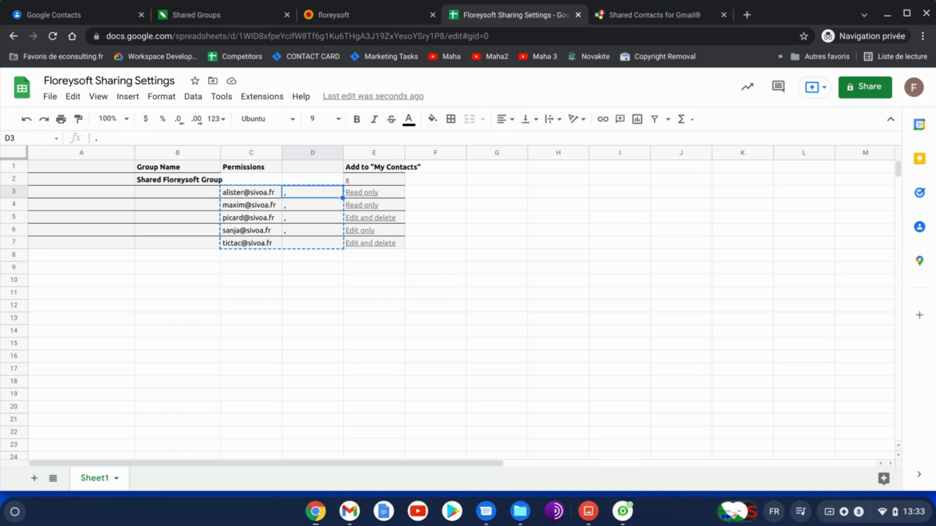
pyautogui.press('Down')
pyautogui.press('Right')
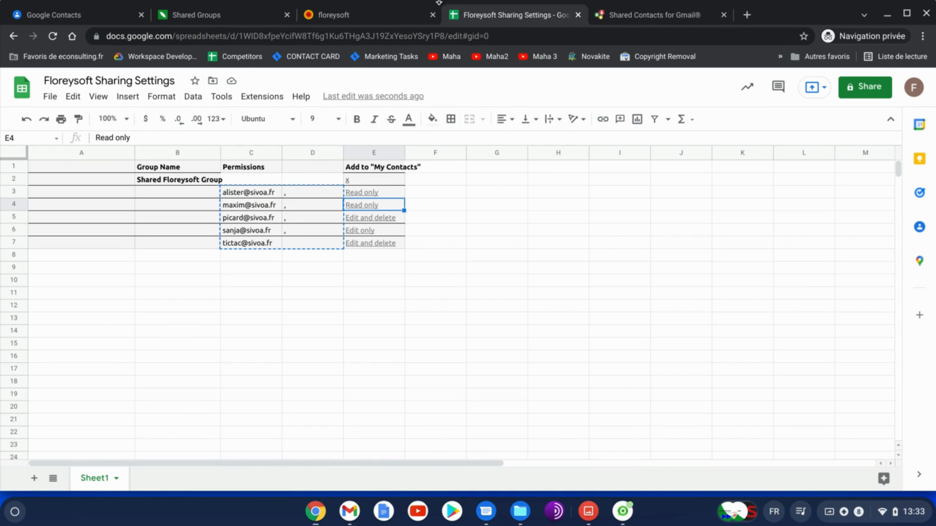
# Grant Can Delete permission to the collaborator recorded as Edit and delete in row 5 of the sheet
pyautogui.click(653, 22)
pyautogui.scroll(-2, 479, 321)
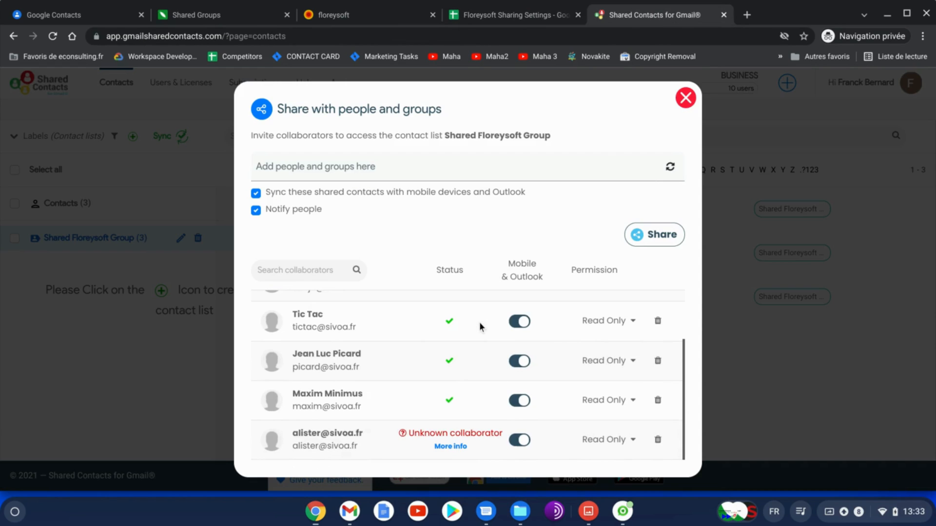
pyautogui.scroll(1, 589, 434)
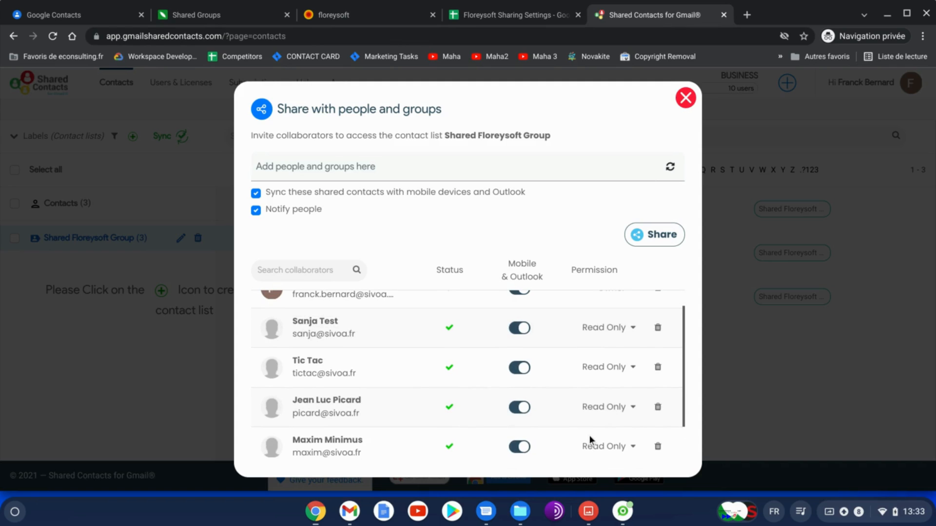
pyautogui.click(517, 14)
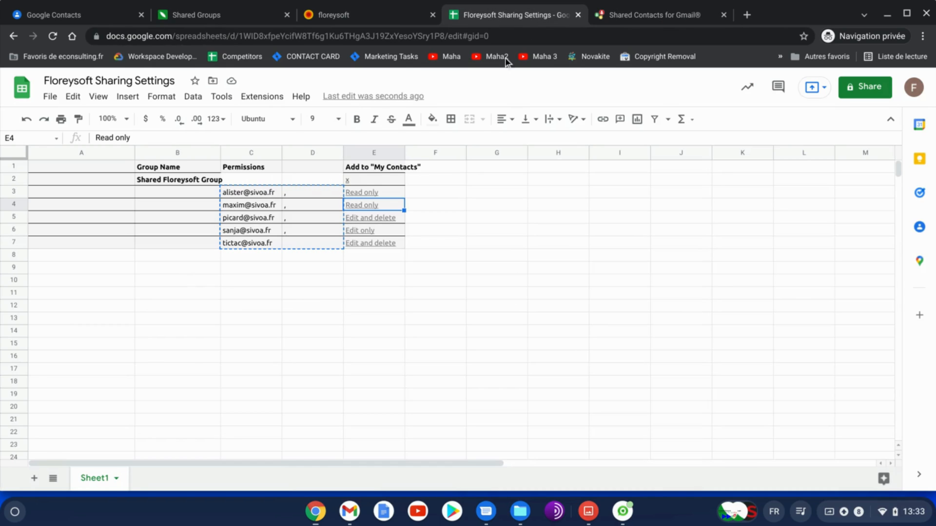
pyautogui.click(392, 222)
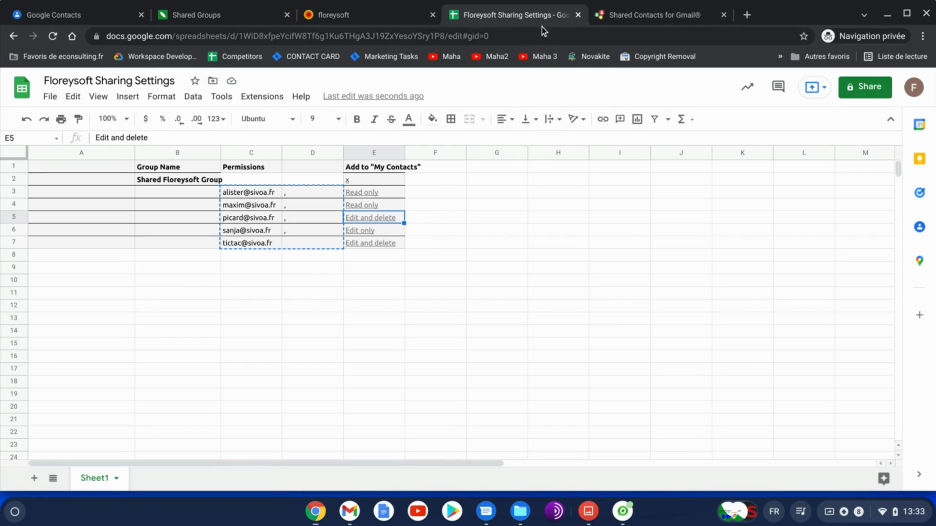
pyautogui.click(653, 15)
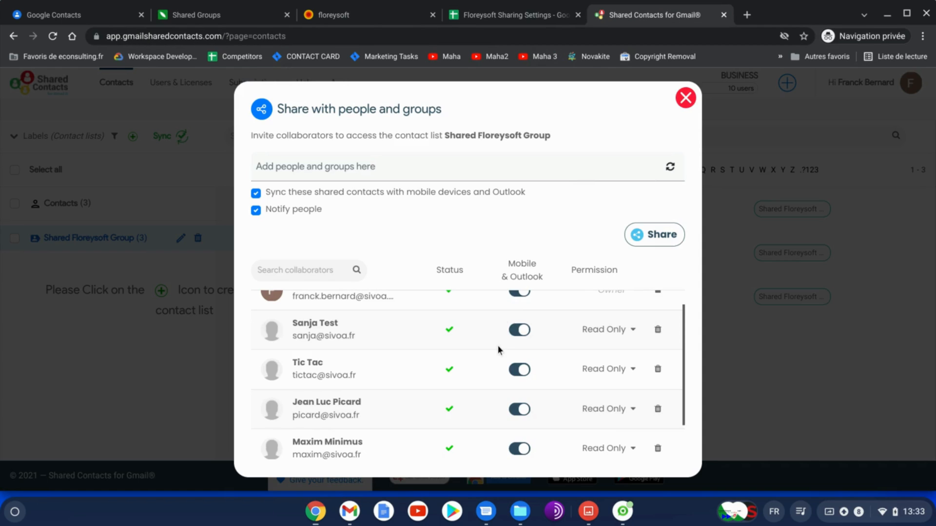
pyautogui.click(615, 404)
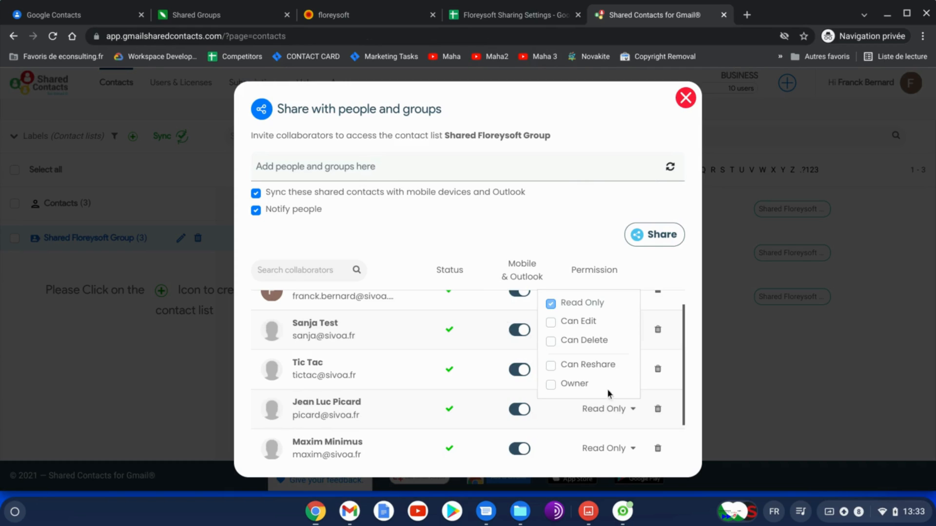
pyautogui.click(551, 341)
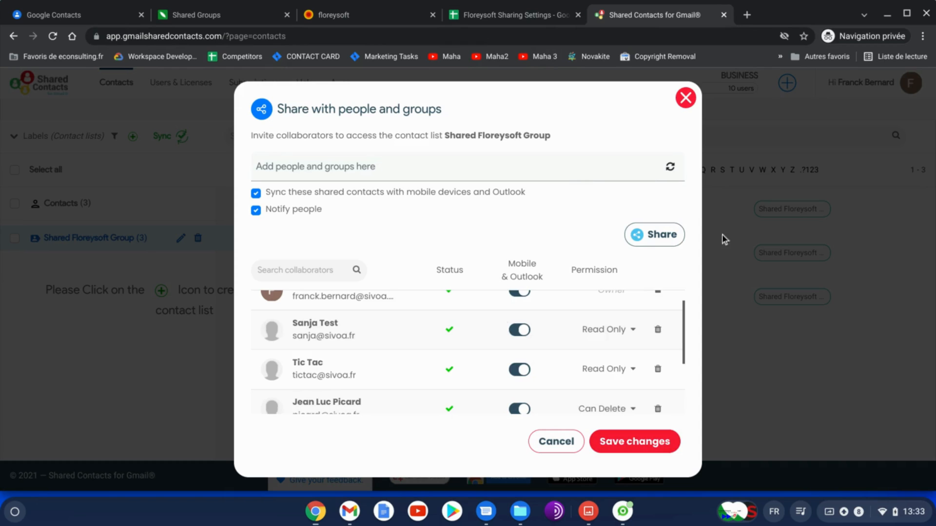
# Grant Can Edit permission to the collaborator recorded as Edit only in row 6 of the sheet
pyautogui.click(544, 16)
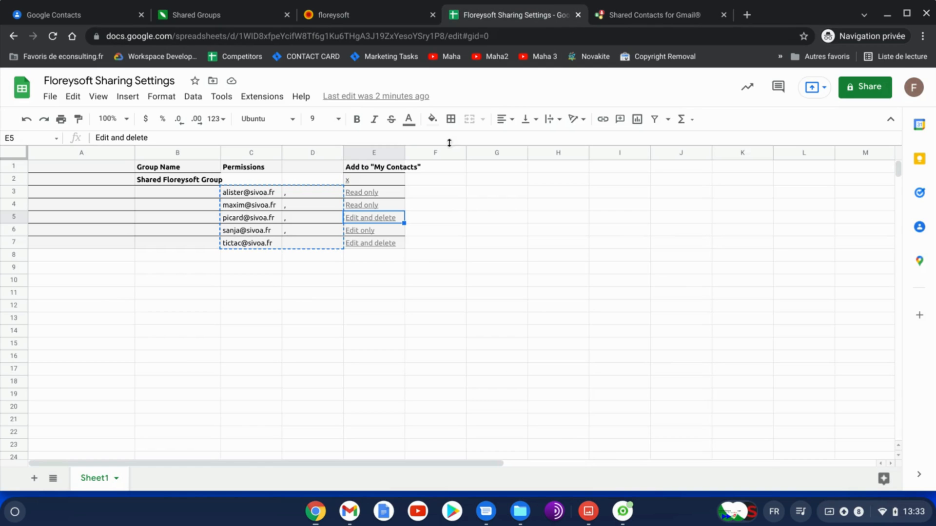
pyautogui.click(379, 234)
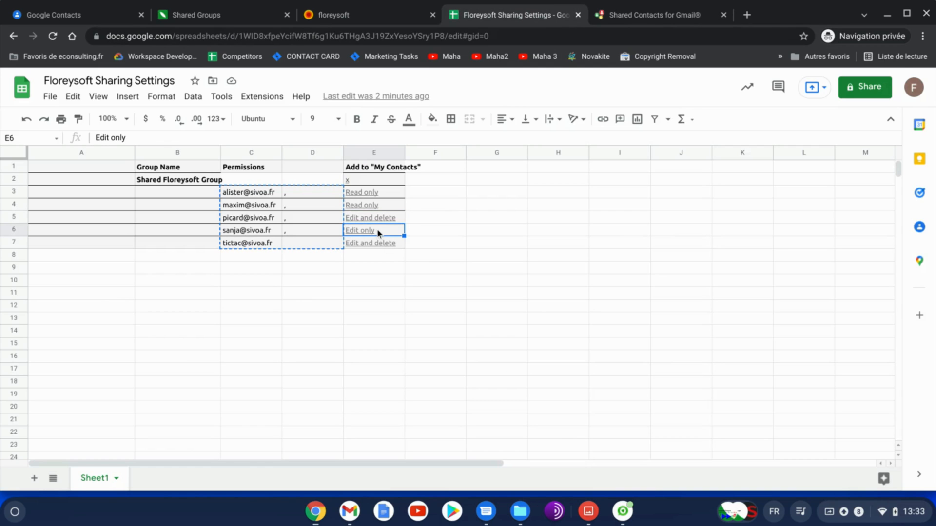
pyautogui.click(687, 14)
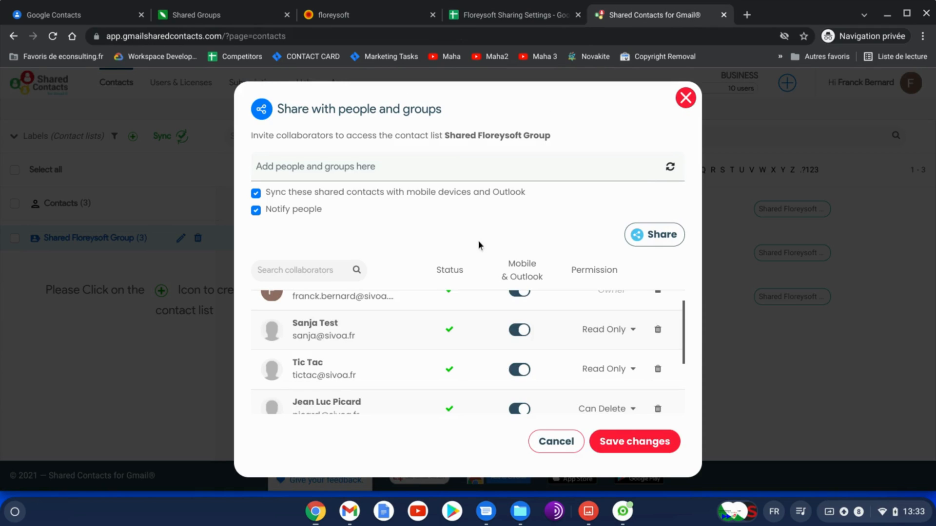
pyautogui.click(615, 331)
pyautogui.click(589, 373)
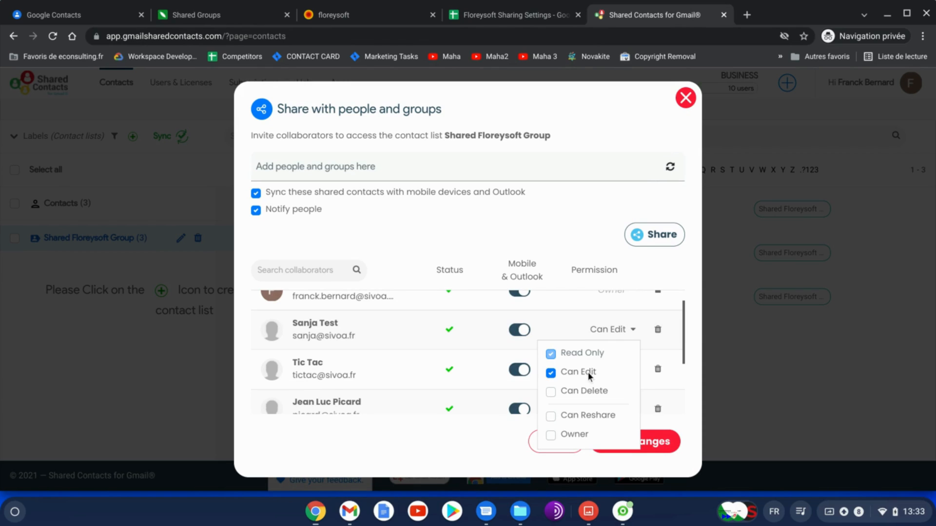
# Grant Can Delete permission to the collaborator recorded as Edit and delete in row 7, rechecking the Can Edit member
pyautogui.click(512, 16)
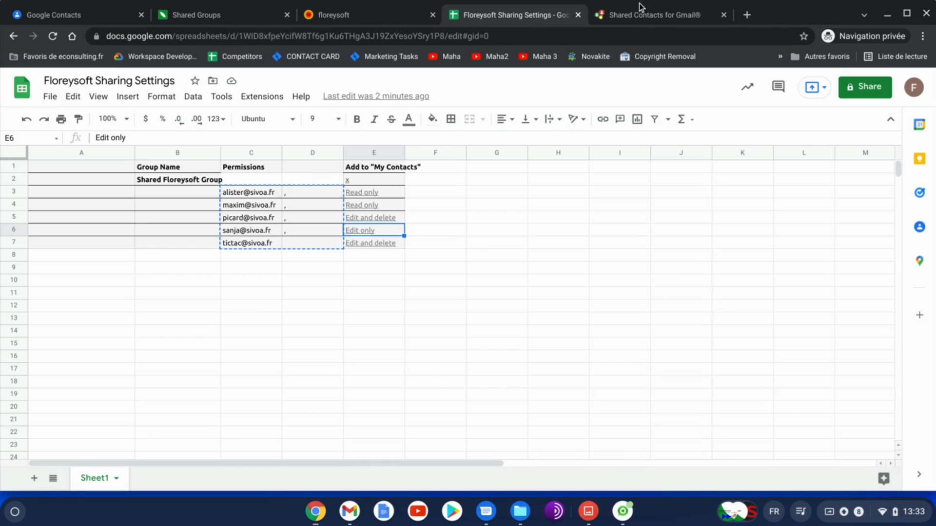
pyautogui.click(648, 16)
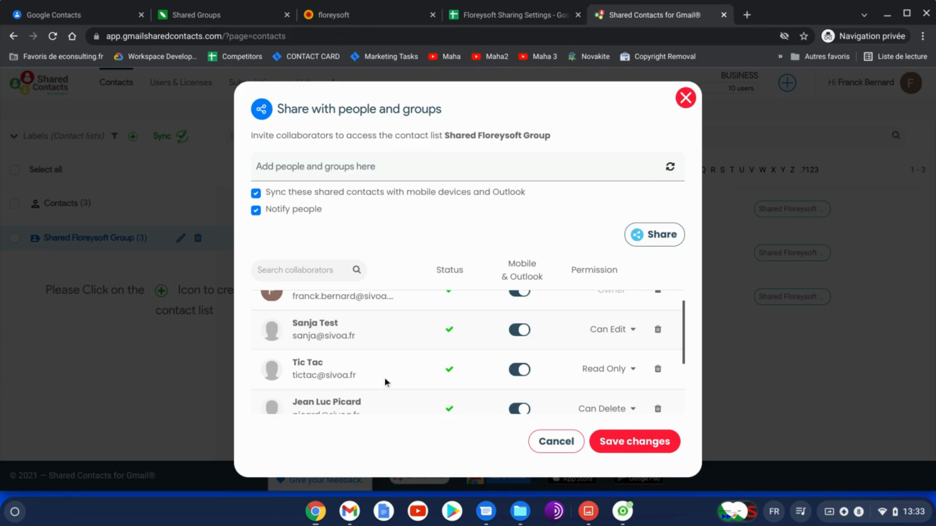
pyautogui.click(620, 367)
pyautogui.click(550, 432)
pyautogui.click(634, 330)
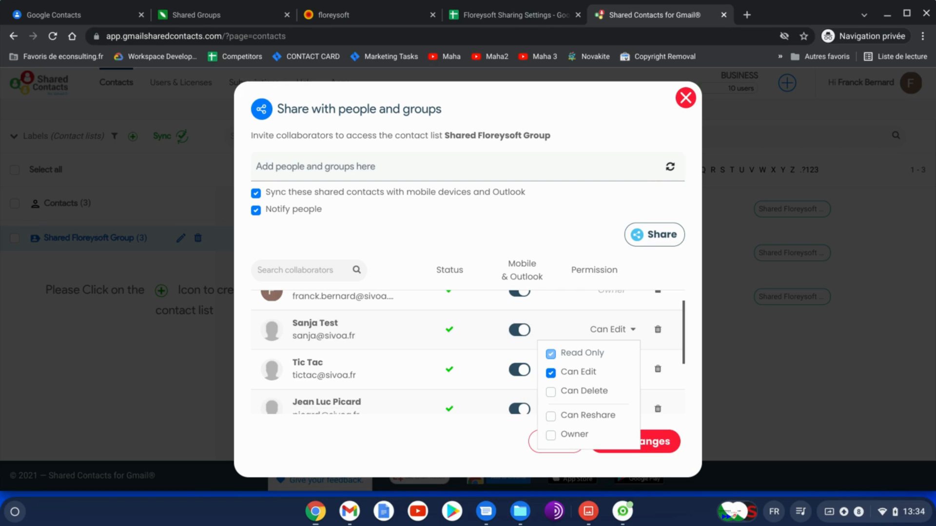
pyautogui.click(473, 339)
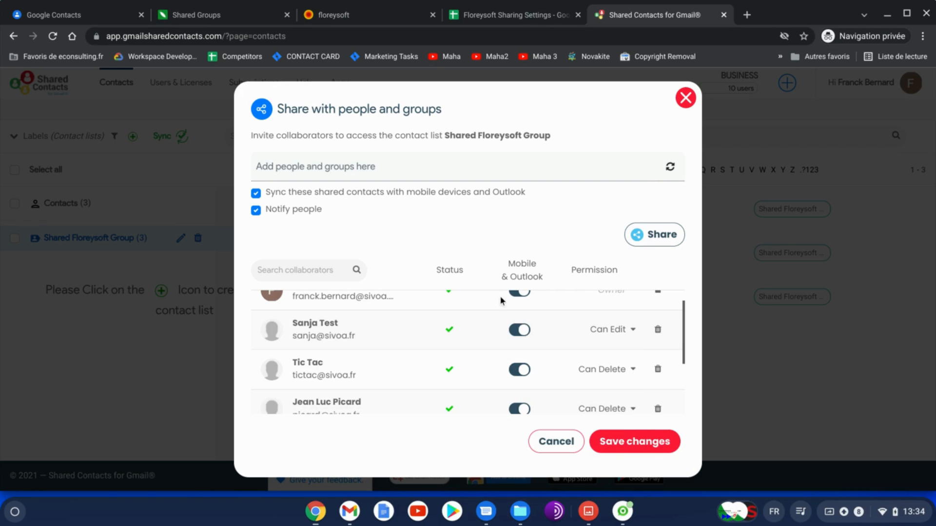
# Save the permission changes and close the sharing dialog
pyautogui.click(649, 444)
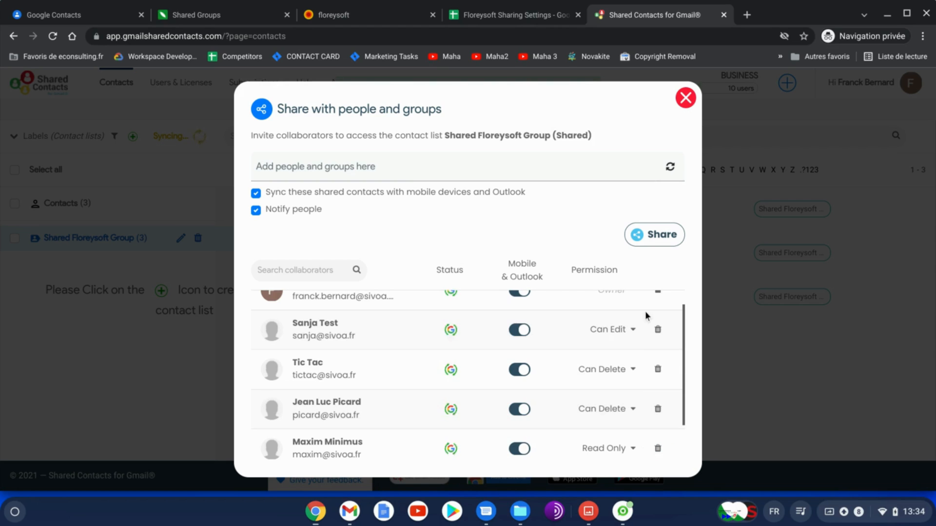
pyautogui.scroll(-1, 646, 316)
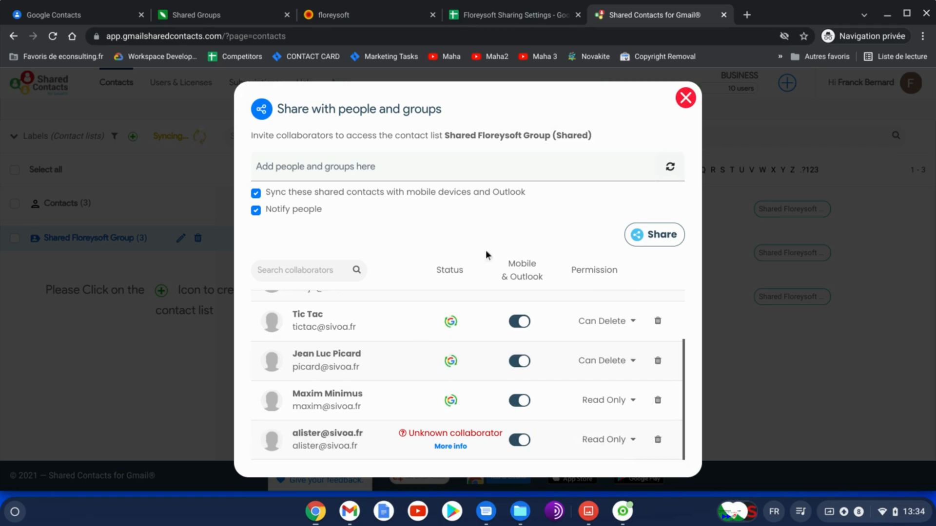
pyautogui.click(685, 103)
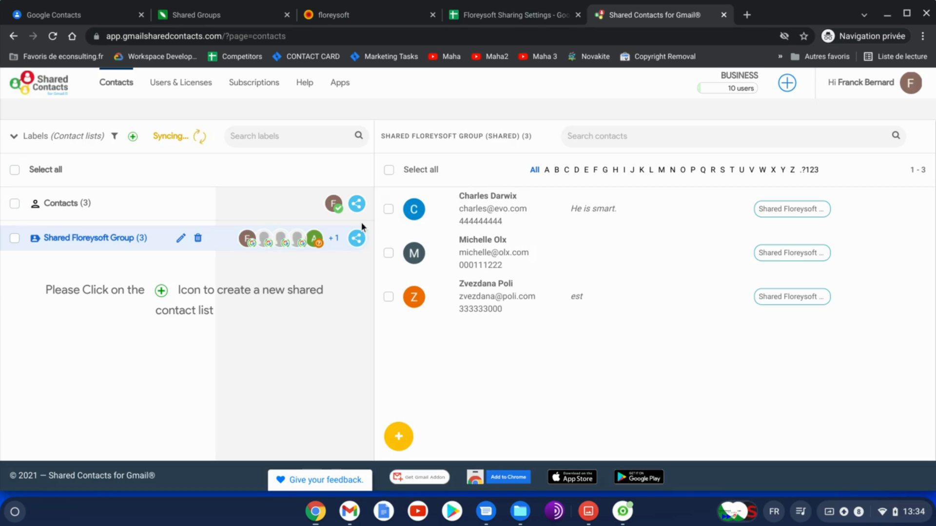